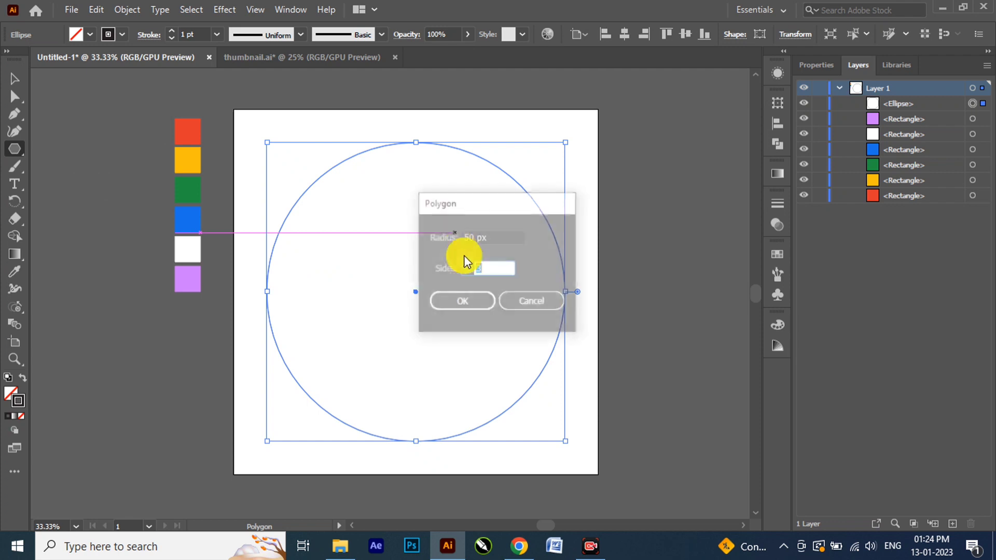
# Step: Create a 3-sided polygon with a 50 px radius inside the large circle
pyautogui.click(461, 295)
pyautogui.moveTo(452, 211); pyautogui.dragTo(428, 219)
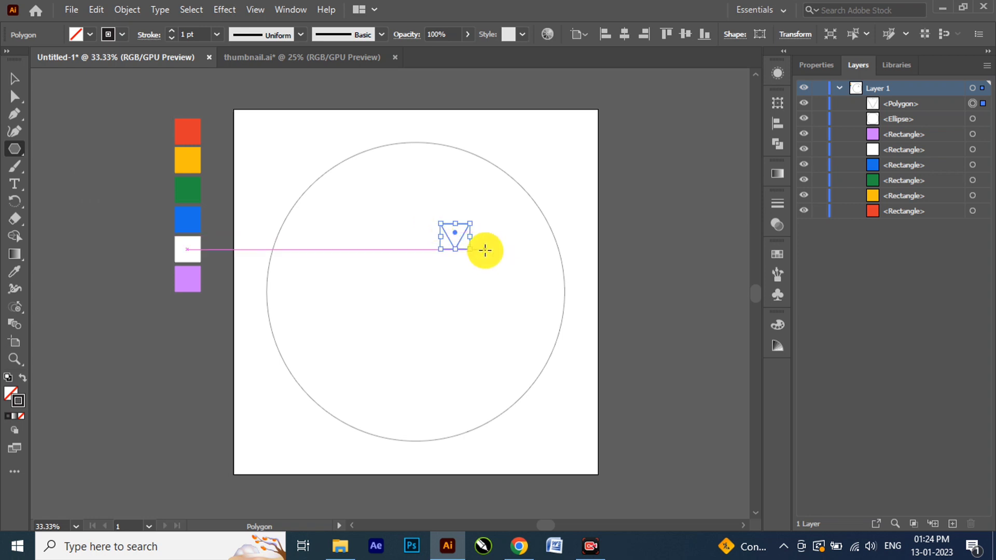
pyautogui.click(15, 79)
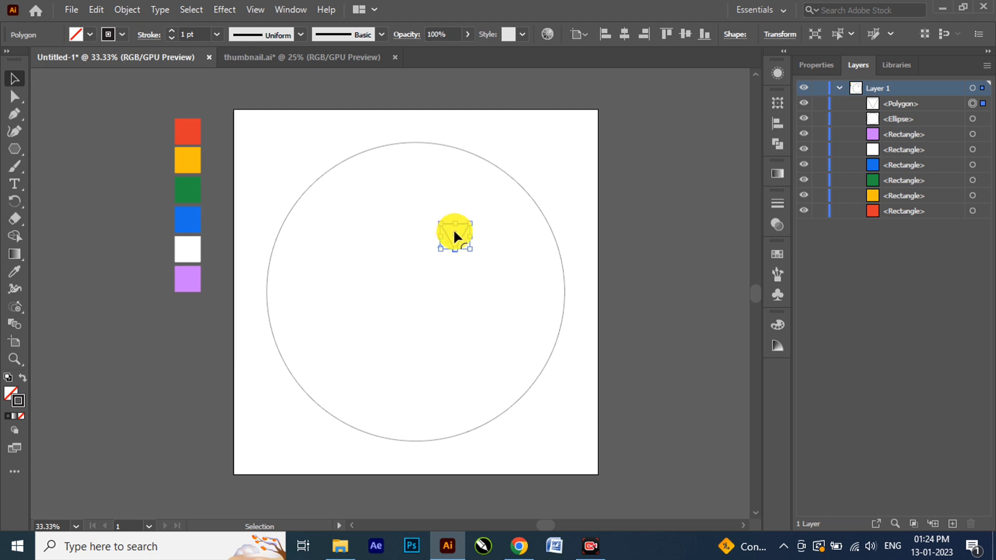
pyautogui.press('a')
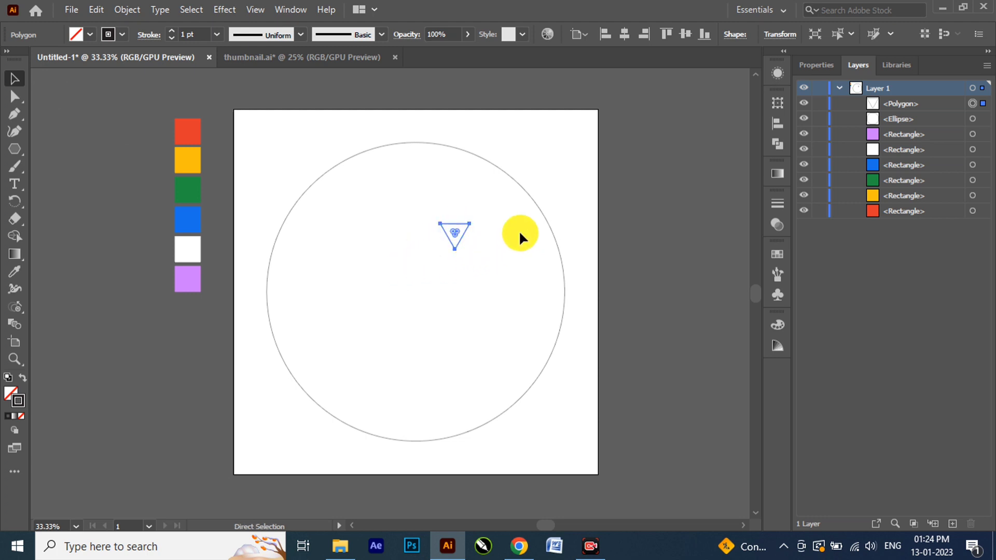
pyautogui.press('v')
# Step: Enlarge and centre the downward-pointing triangle in the large circle until all three corners touch its outline
pyautogui.moveTo(472, 251); pyautogui.dragTo(570, 365)
pyautogui.moveTo(390, 165); pyautogui.dragTo(351, 221)
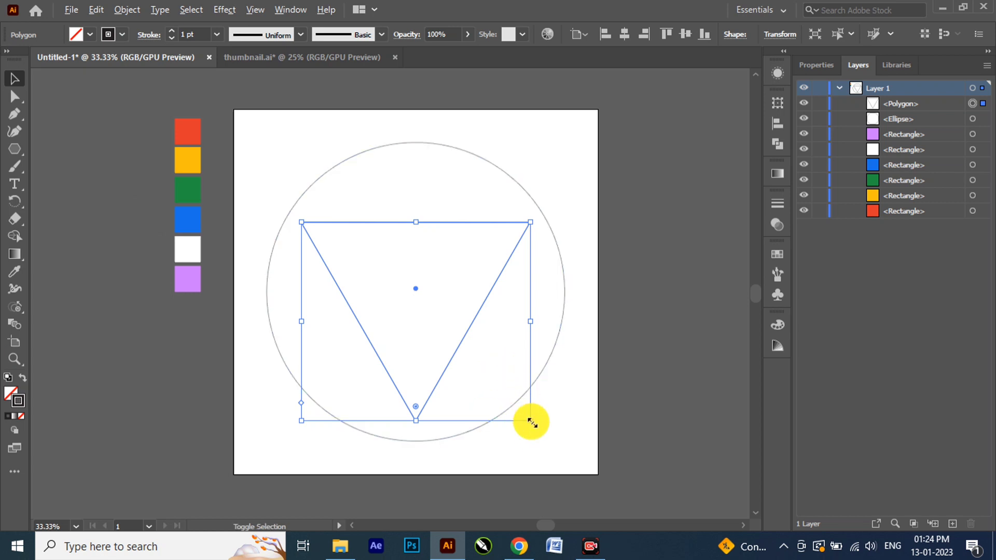
pyautogui.moveTo(531, 421); pyautogui.dragTo(545, 440)
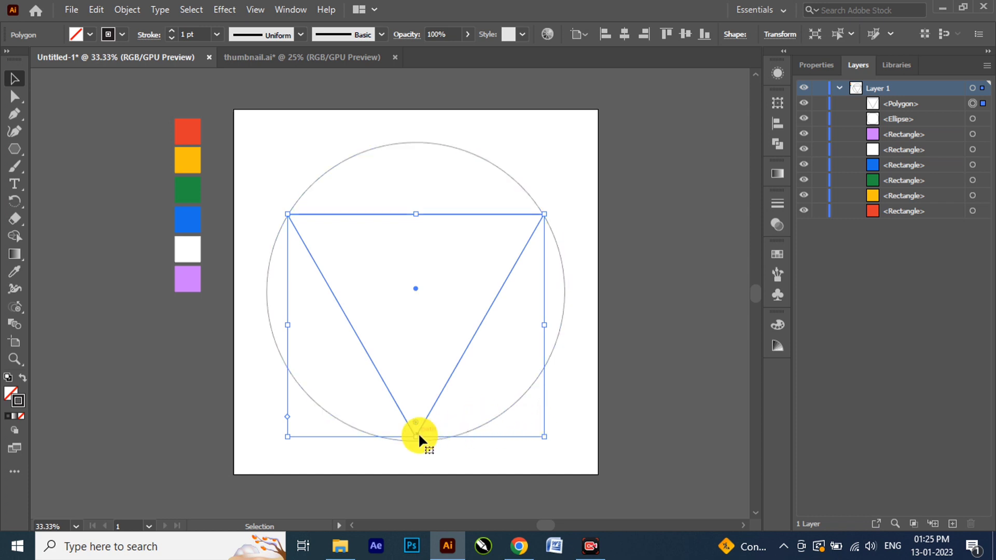
pyautogui.moveTo(415, 438); pyautogui.dragTo(415, 440)
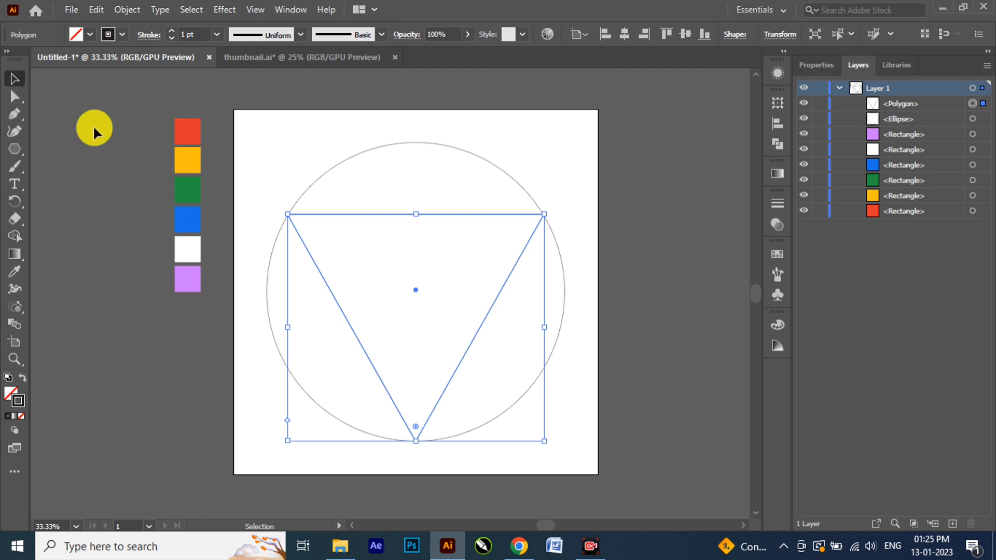
pyautogui.click(398, 275)
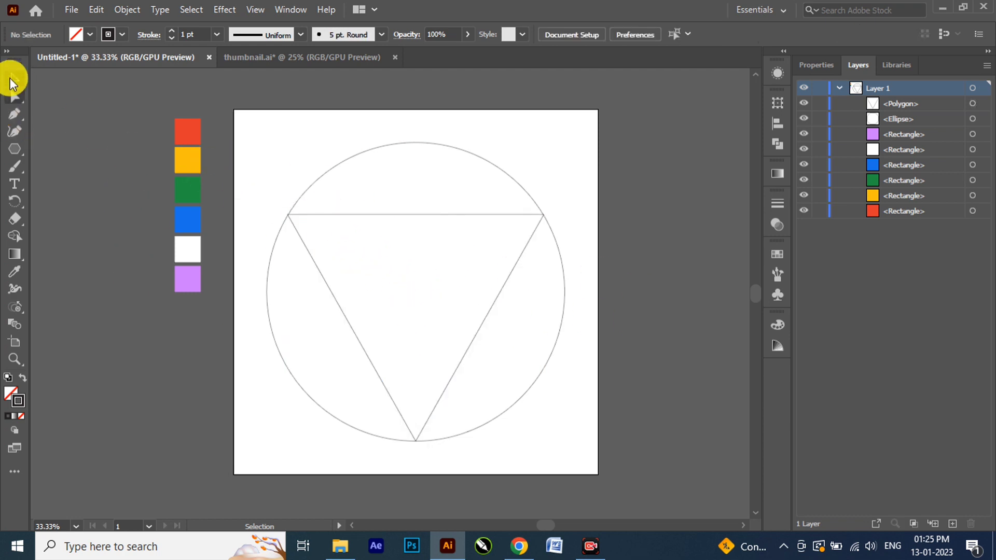
# Step: Draw a vertical line with the Pen tool from the large circle's top anchor to its bottom anchor
pyautogui.click(11, 112)
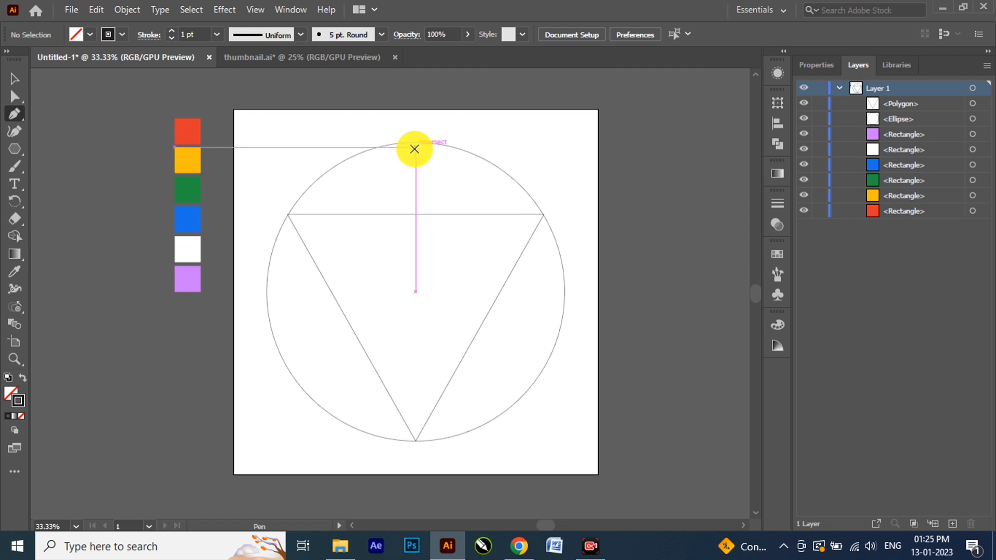
pyautogui.click(415, 147)
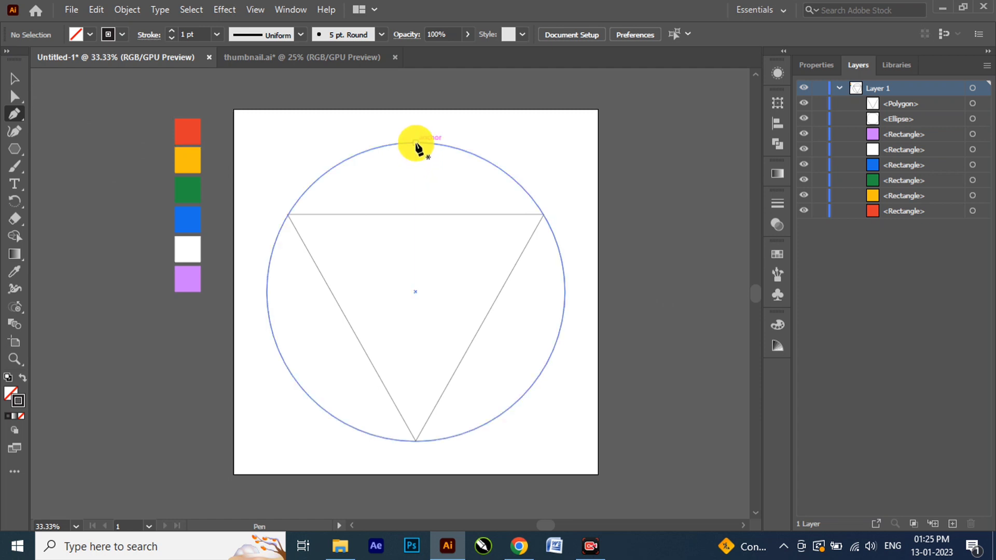
pyautogui.click(415, 442)
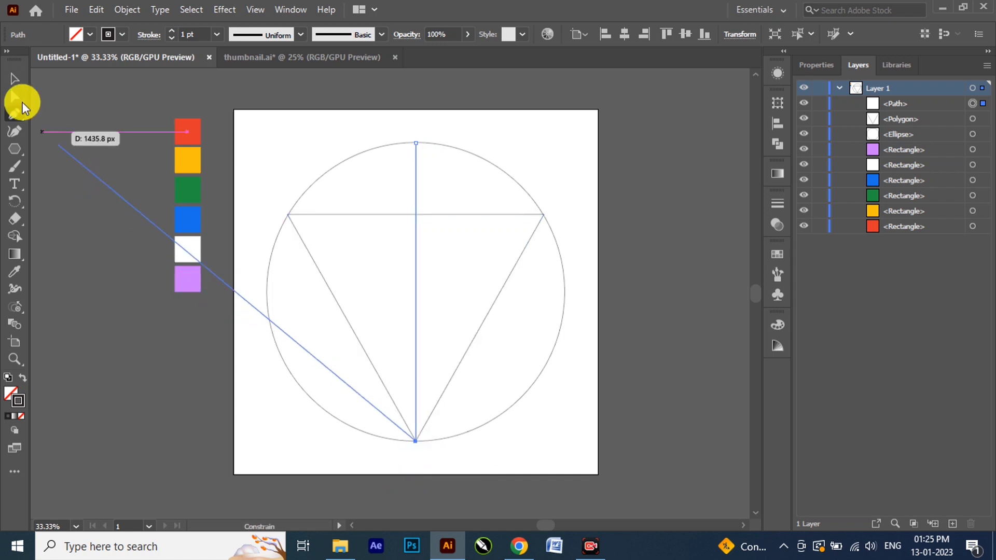
pyautogui.click(14, 78)
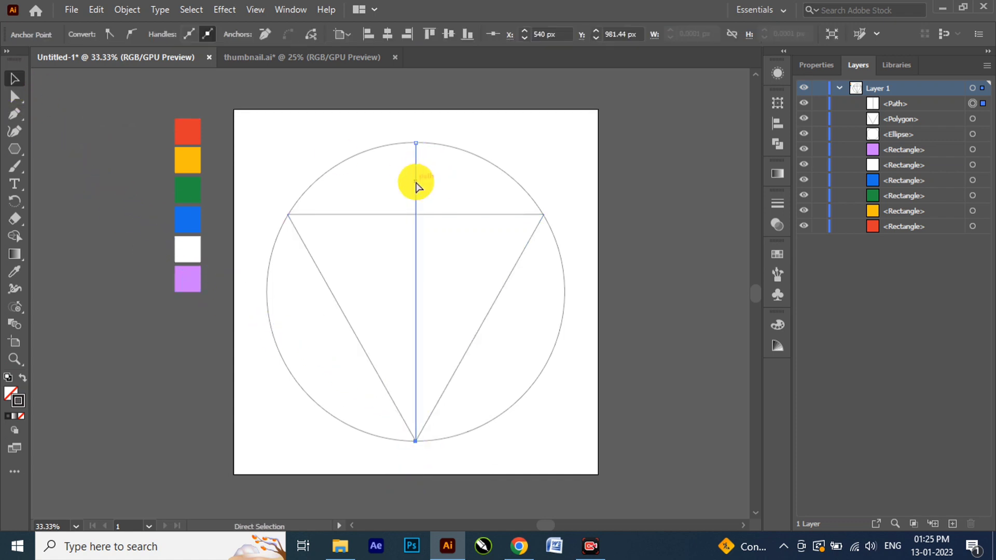
# Step: Copy the vertical line, paste it in front, and rotate the copy to pass through the triangle's upper-left corner
pyautogui.click(96, 9)
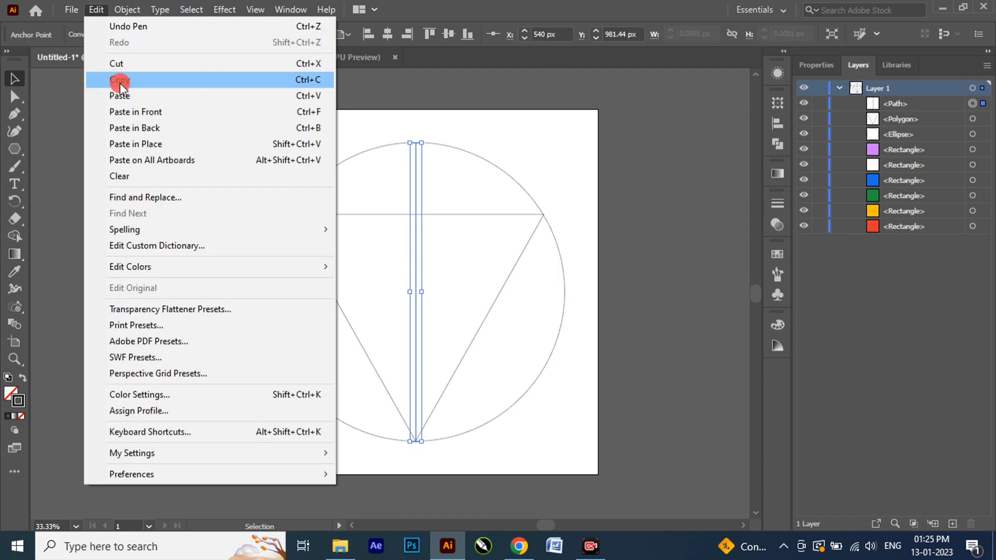
pyautogui.click(120, 83)
pyautogui.click(96, 10)
pyautogui.click(142, 111)
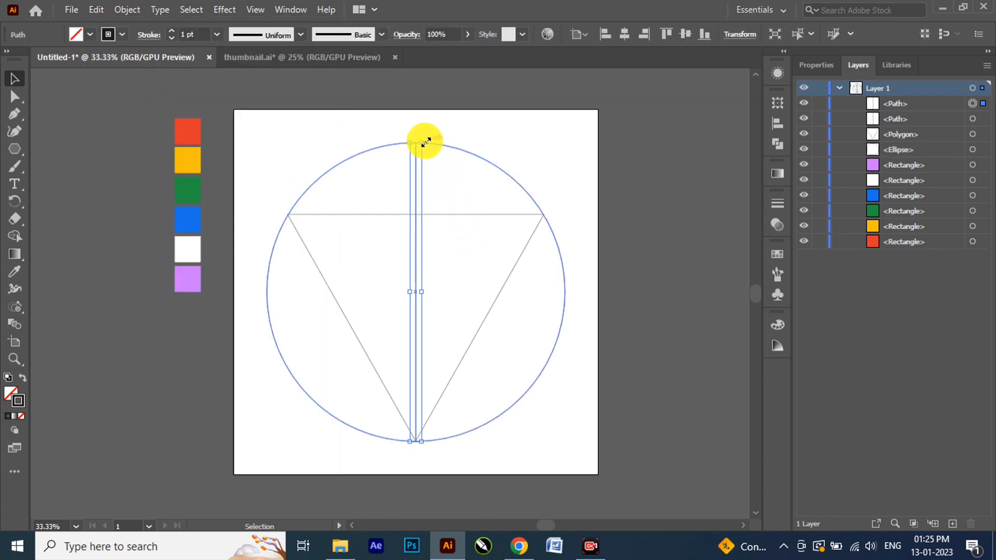
pyautogui.moveTo(423, 137); pyautogui.dragTo(546, 378)
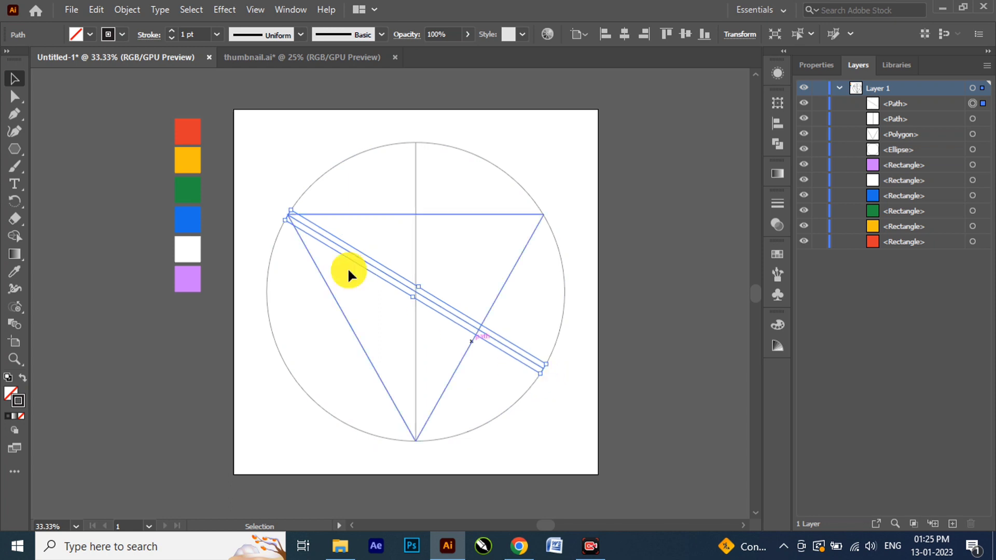
pyautogui.click(56, 102)
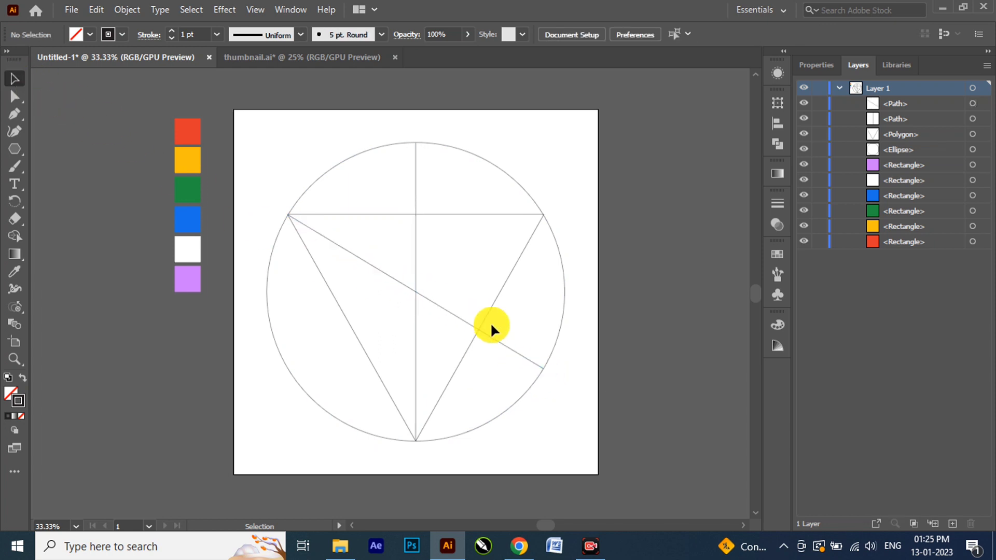
# Step: Reflect a copy of the diagonal line across the vertical axis
pyautogui.click(485, 335)
pyautogui.rightClick(486, 335)
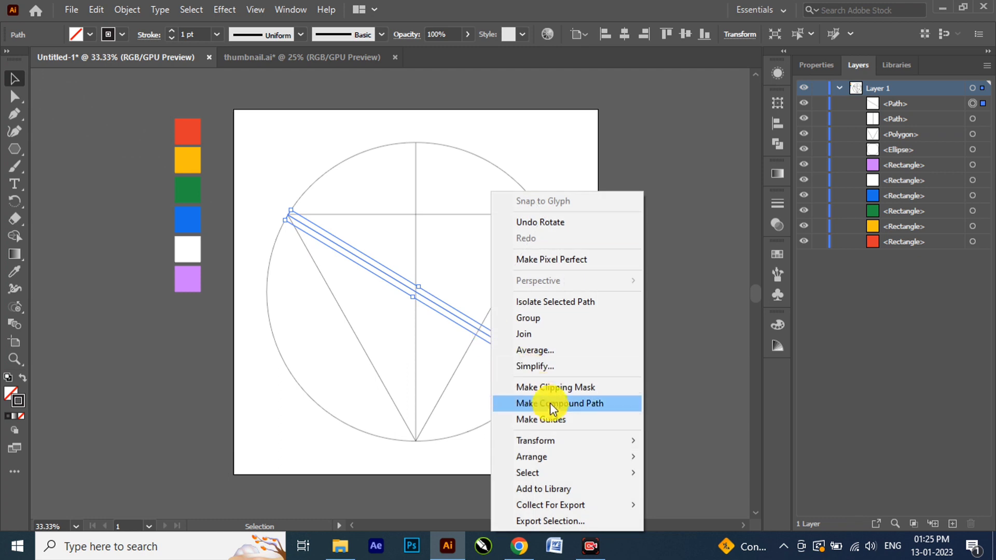
pyautogui.moveTo(560, 441)
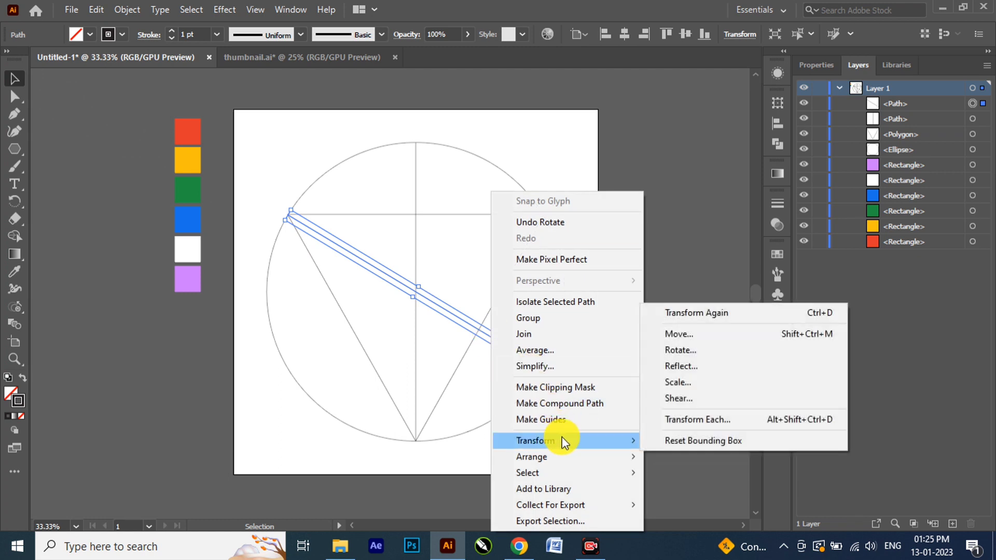
pyautogui.click(685, 367)
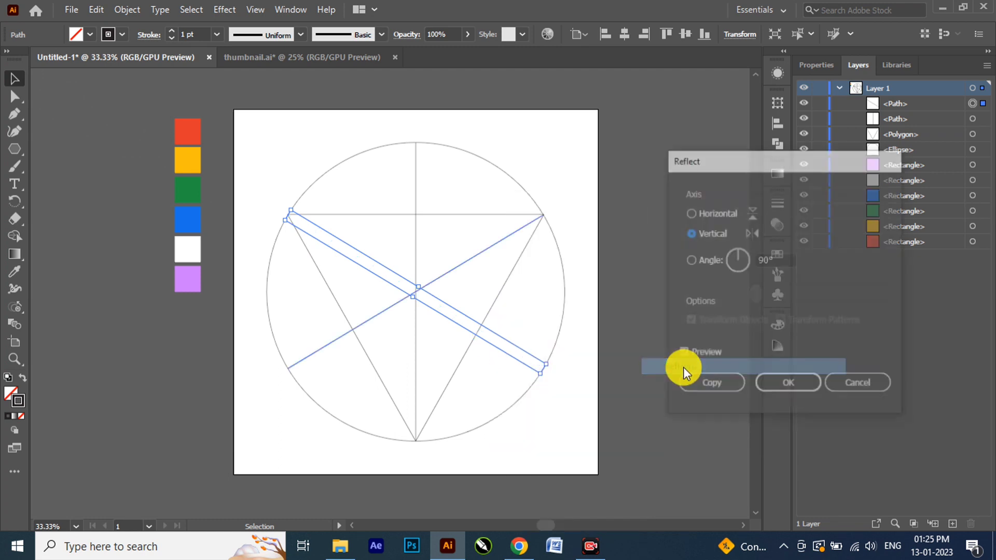
pyautogui.click(717, 387)
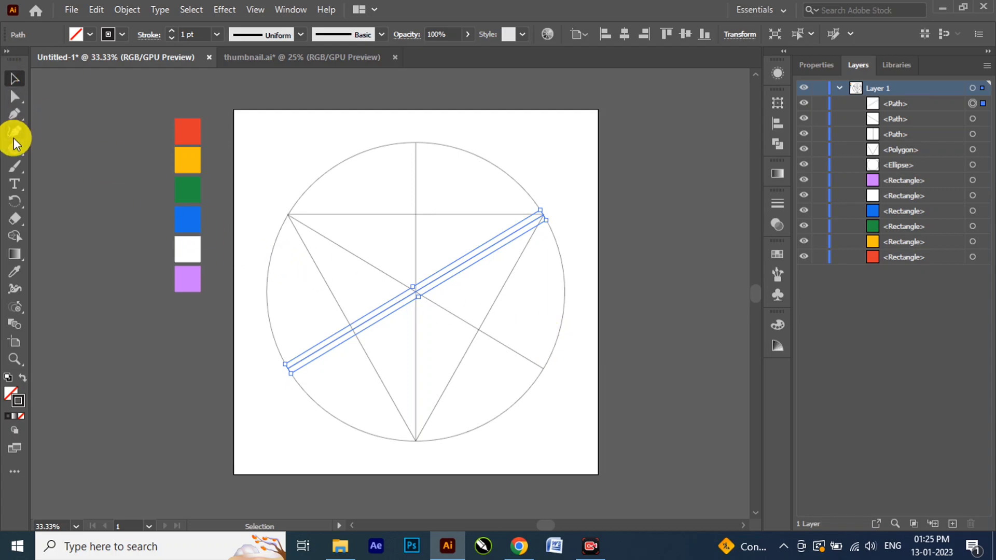
# Step: Draw a circle with the Ellipse tool from where the lines cross, sized to touch the triangle's sides
pyautogui.moveTo(14, 146); pyautogui.dragTo(86, 162)
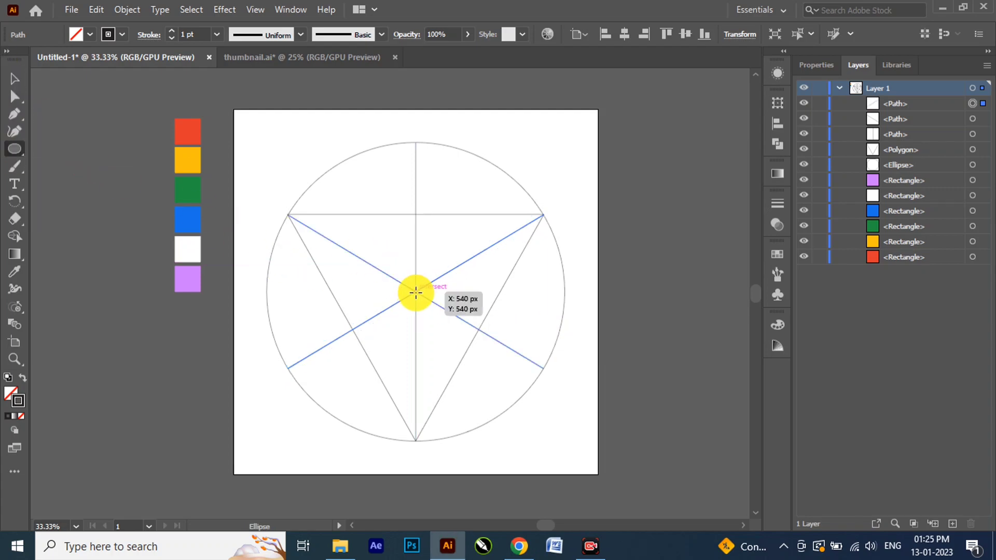
pyautogui.moveTo(416, 293)
pyautogui.mouseDown()
pyautogui.moveTo(473, 374)
pyautogui.moveTo(474, 363)
pyautogui.mouseUp()
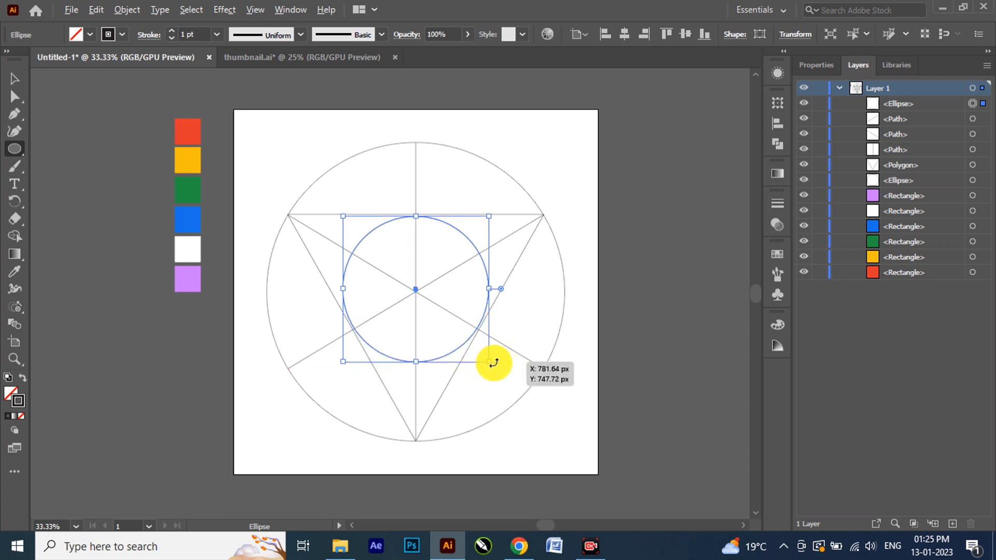
pyautogui.moveTo(488, 362); pyautogui.dragTo(504, 369)
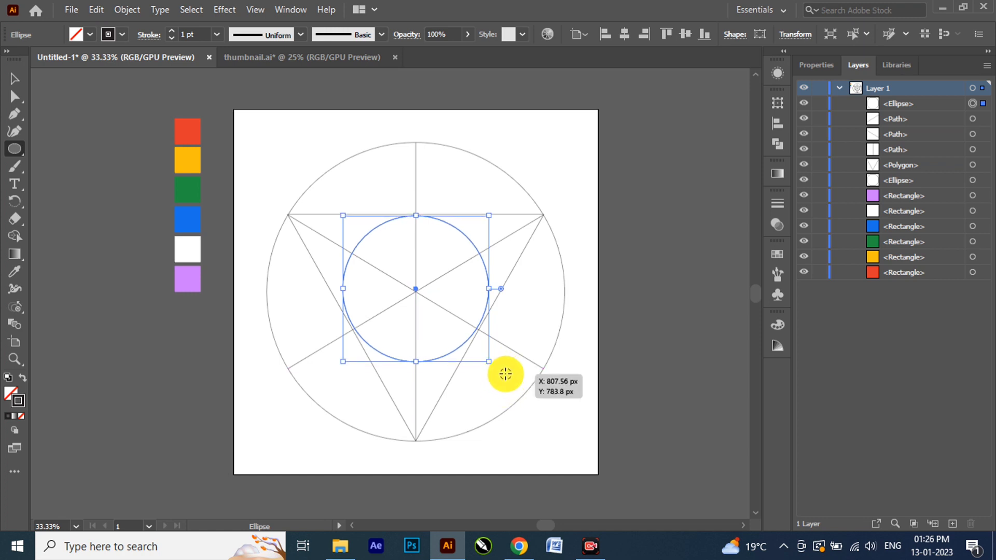
pyautogui.moveTo(489, 362); pyautogui.dragTo(498, 366)
pyautogui.click(15, 79)
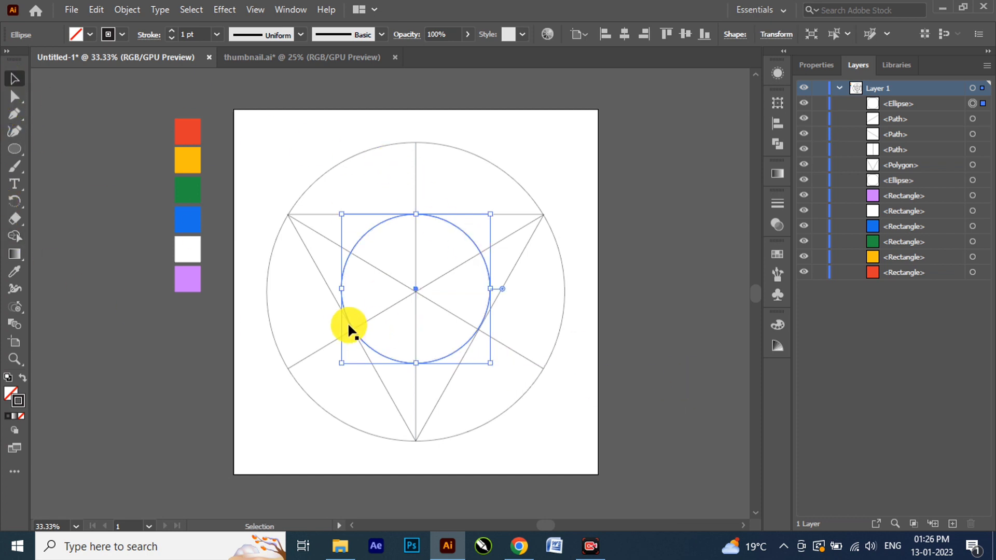
# Step: Copy the inner circle, paste it in front, and scale the copy down slightly about its centre
pyautogui.click(92, 10)
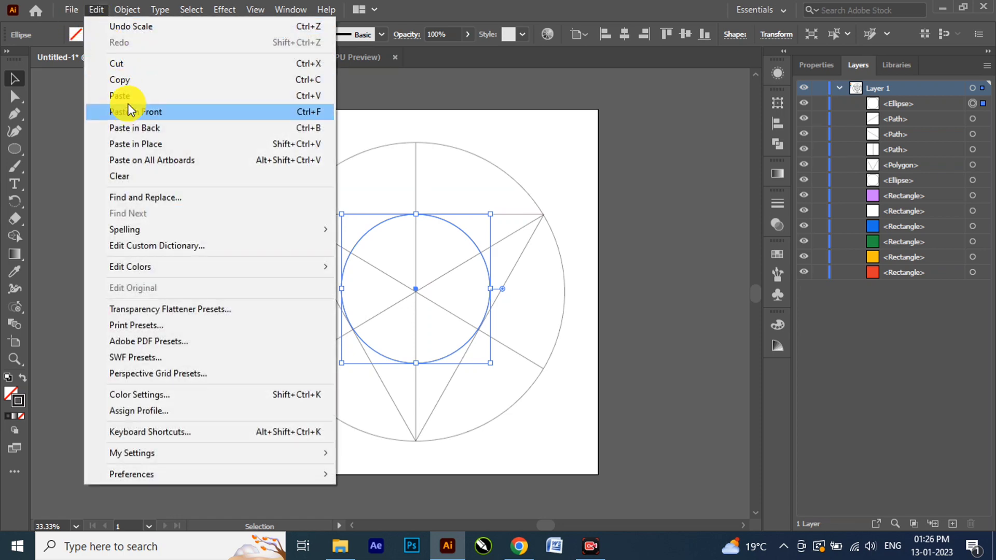
pyautogui.click(124, 79)
pyautogui.click(97, 9)
pyautogui.click(155, 112)
pyautogui.moveTo(490, 363); pyautogui.dragTo(484, 351)
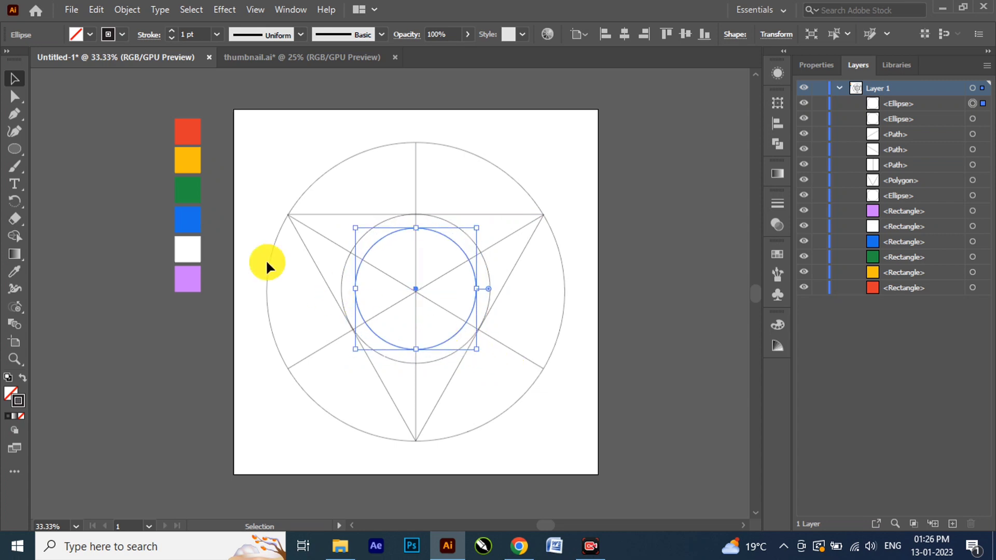
pyautogui.click(15, 79)
pyautogui.click(88, 102)
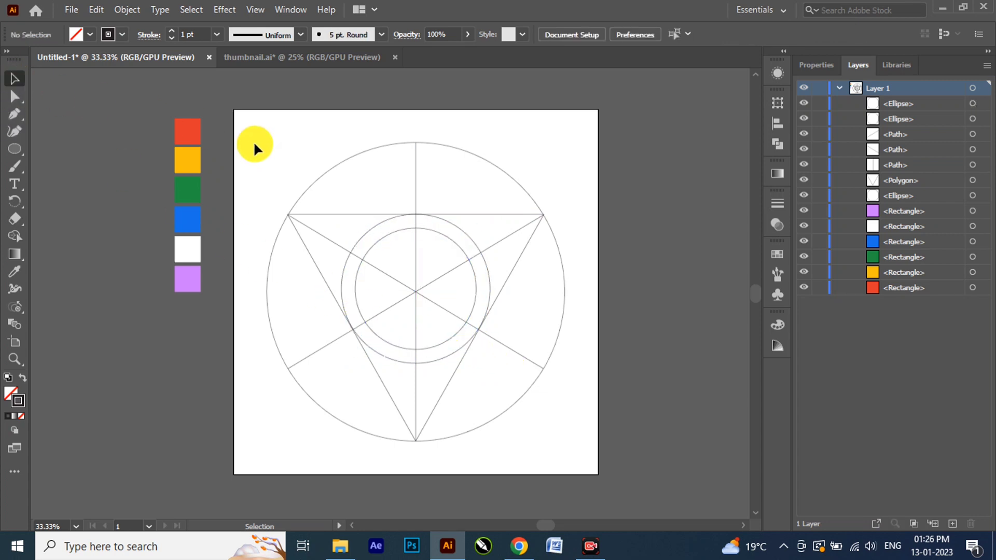
# Step: Select all the construction shapes and merge the outer regions into three swirling segments with the Shape Builder tool
pyautogui.moveTo(254, 142); pyautogui.dragTo(566, 437)
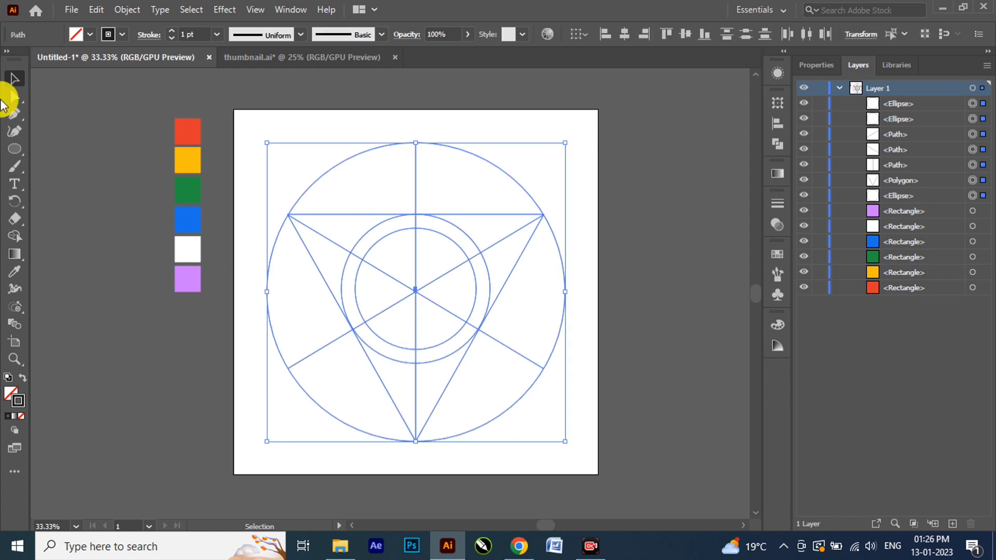
pyautogui.click(15, 237)
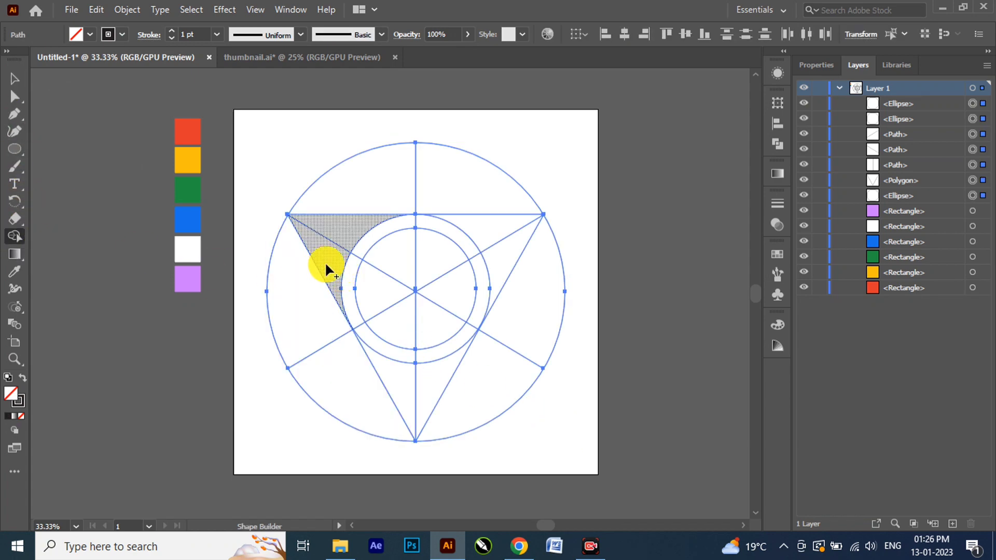
pyautogui.moveTo(326, 265)
pyautogui.mouseDown()
pyautogui.moveTo(331, 223)
pyautogui.moveTo(426, 186)
pyautogui.moveTo(544, 269)
pyautogui.mouseUp()
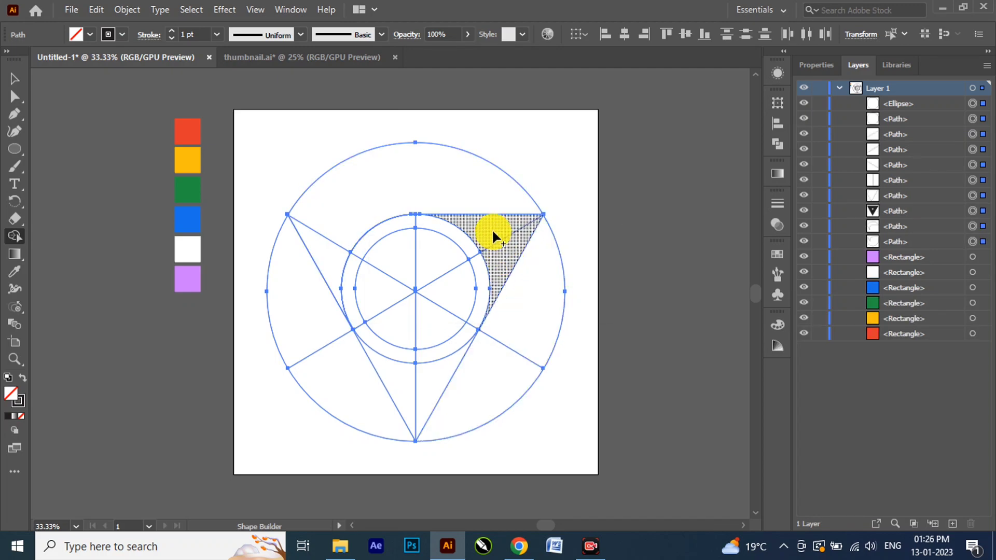
pyautogui.moveTo(491, 228)
pyautogui.mouseDown()
pyautogui.moveTo(520, 266)
pyautogui.moveTo(533, 337)
pyautogui.moveTo(516, 367)
pyautogui.moveTo(385, 393)
pyautogui.moveTo(332, 359)
pyautogui.moveTo(304, 293)
pyautogui.mouseUp()
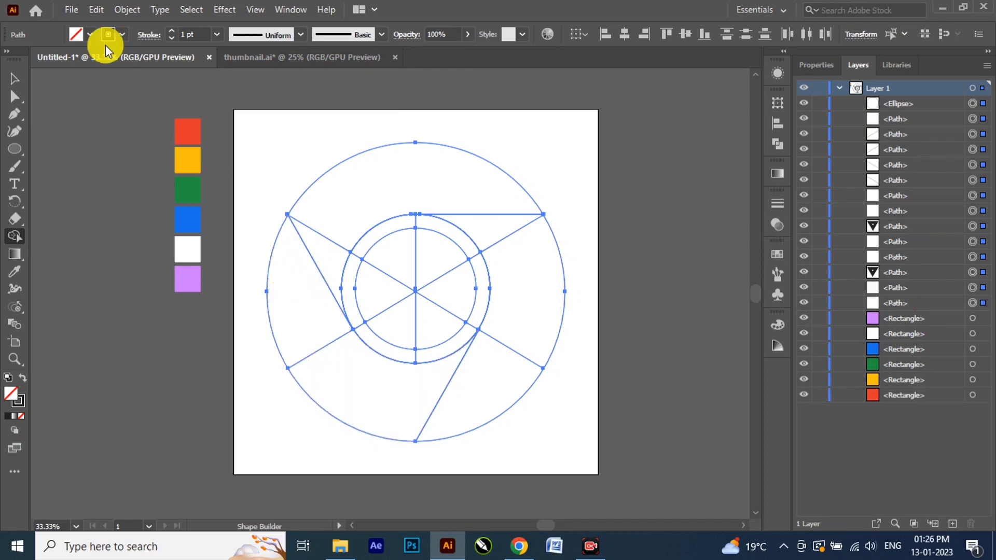
pyautogui.click(14, 78)
pyautogui.hotkey('ctrl', 'shift', 'a')
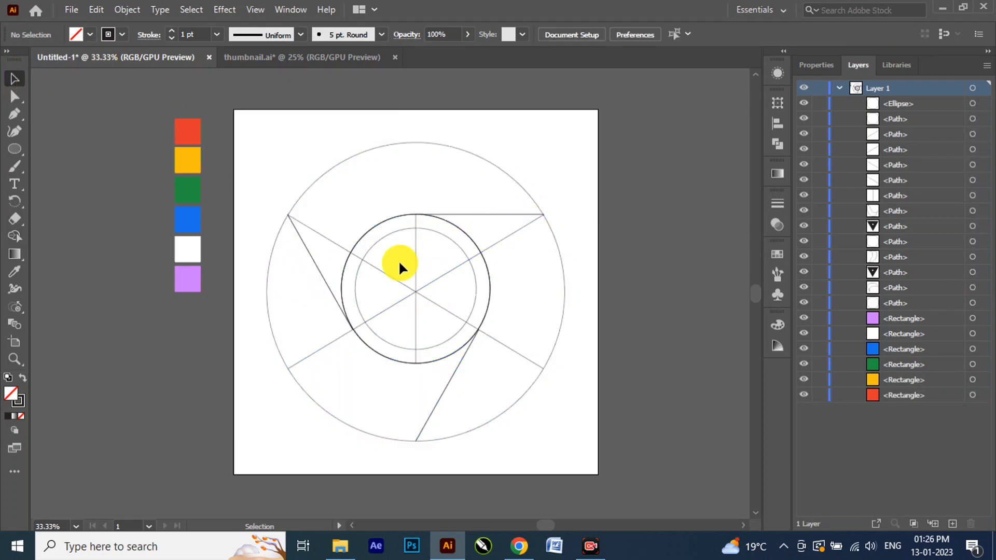
# Step: Delete the vertical line and the two diagonal lines that cross the central circle
pyautogui.click(415, 267)
pyautogui.press('Delete')
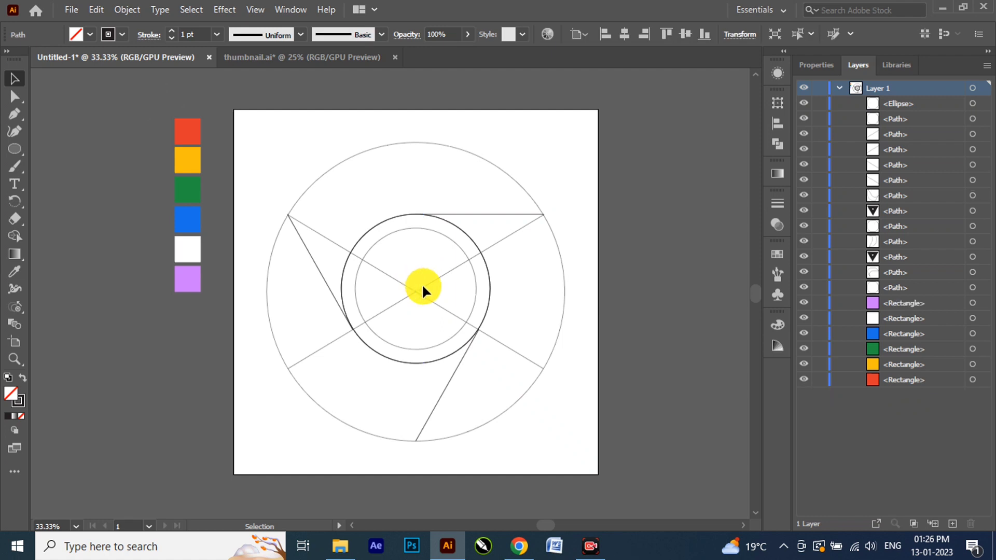
pyautogui.click(461, 261)
pyautogui.press('Delete')
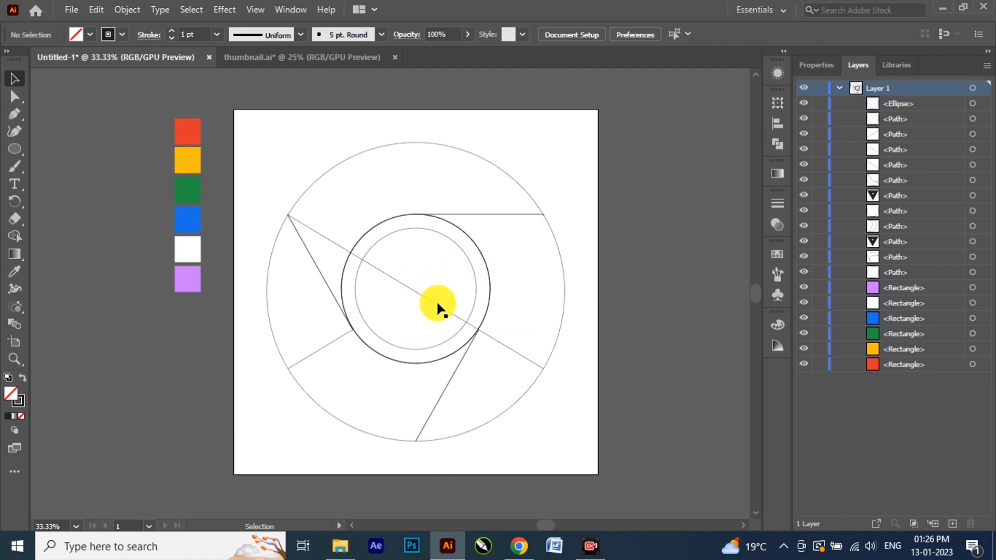
pyautogui.click(436, 301)
pyautogui.press('Delete')
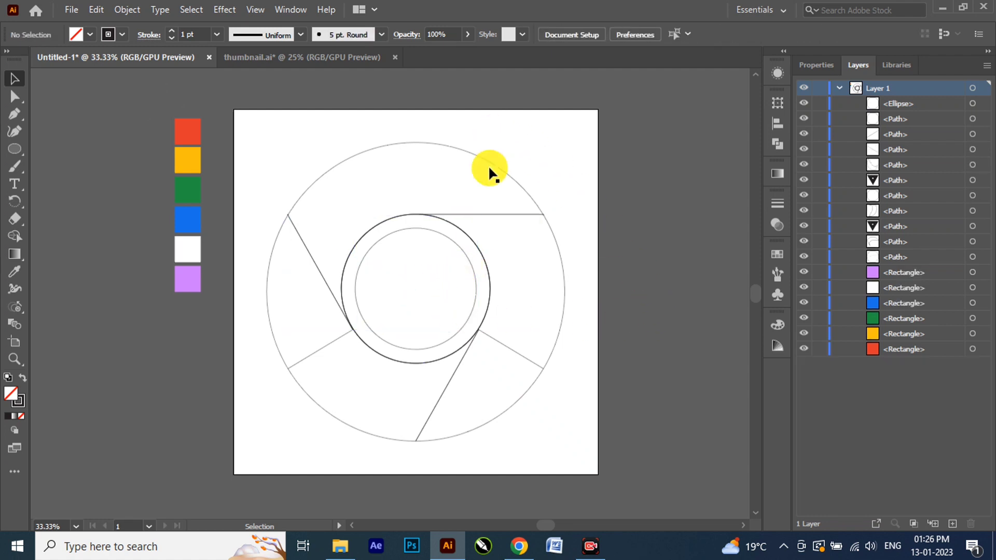
# Step: Colour the logo's upper swirling segment with the red swatch using the Eyedropper tool
pyautogui.click(338, 160)
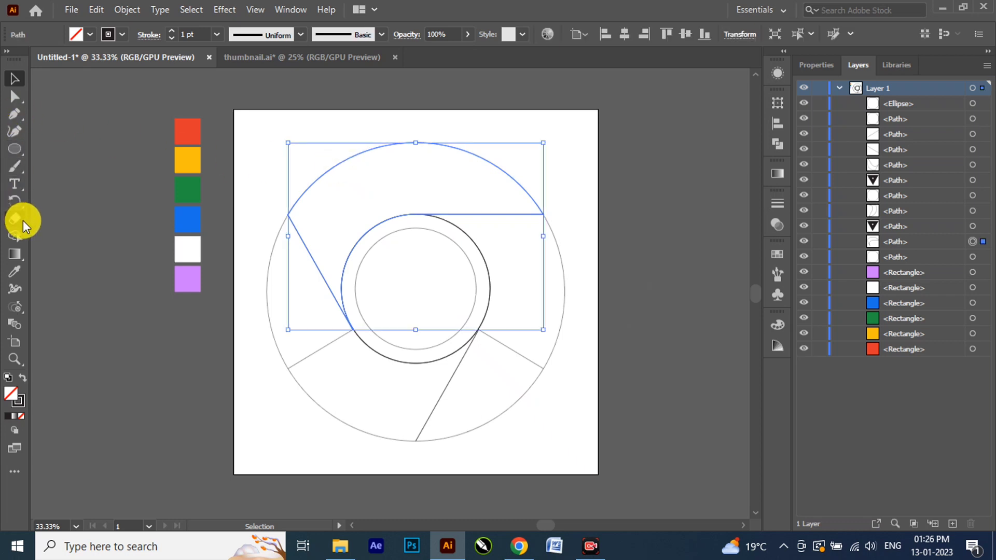
pyautogui.click(17, 267)
pyautogui.click(188, 130)
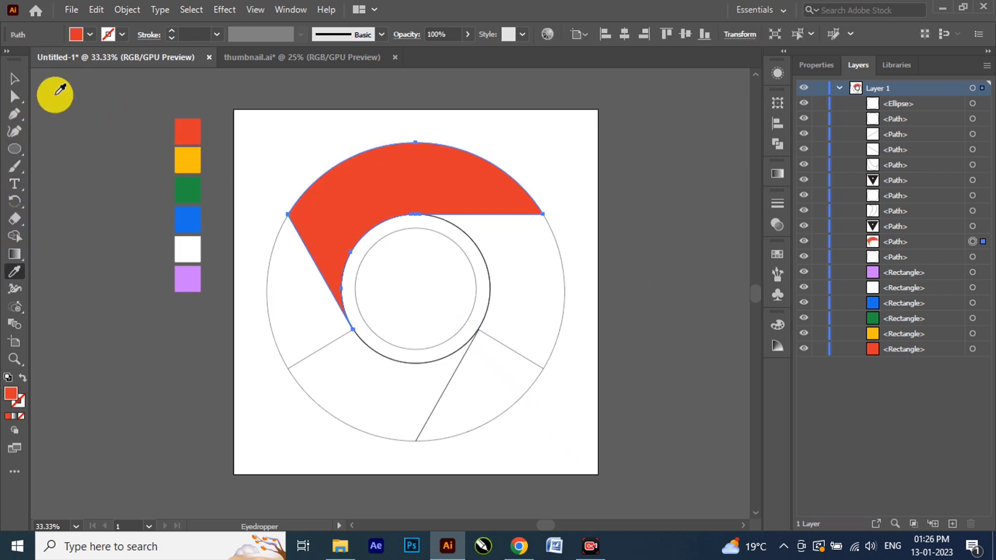
pyautogui.click(15, 79)
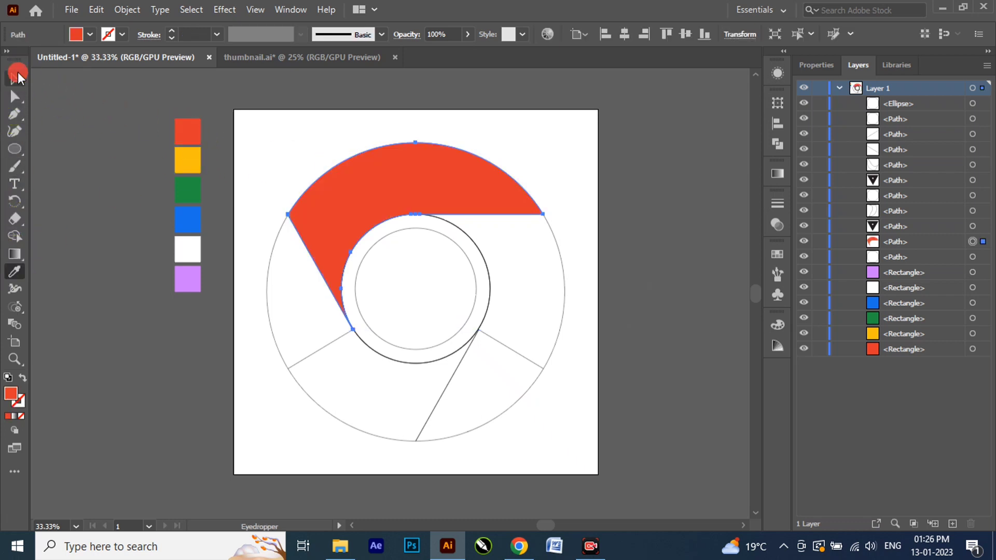
# Step: Fill the right-hand swirling segment with the yellow swatch's colour using the Eyedropper tool
pyautogui.click(565, 260)
pyautogui.click(564, 262)
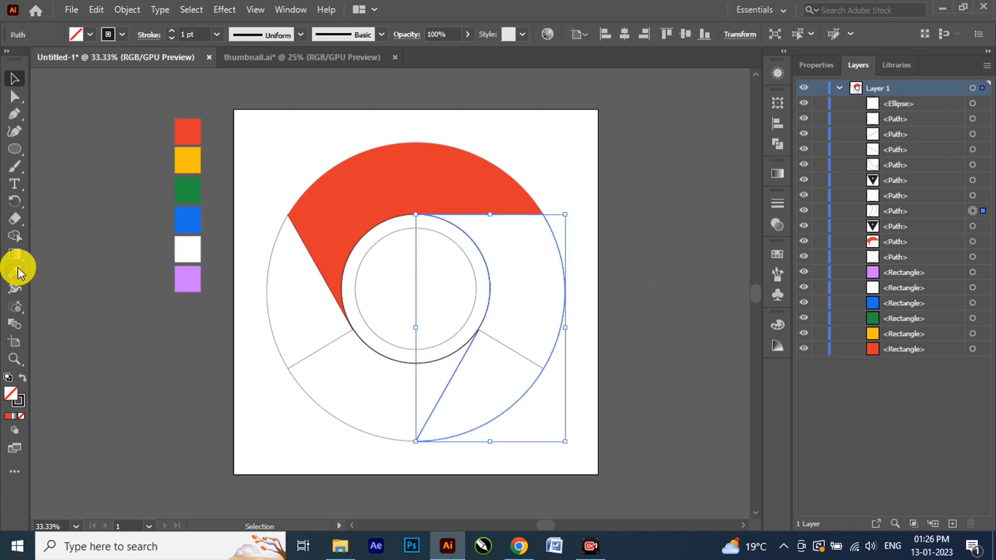
pyautogui.click(15, 271)
pyautogui.click(185, 158)
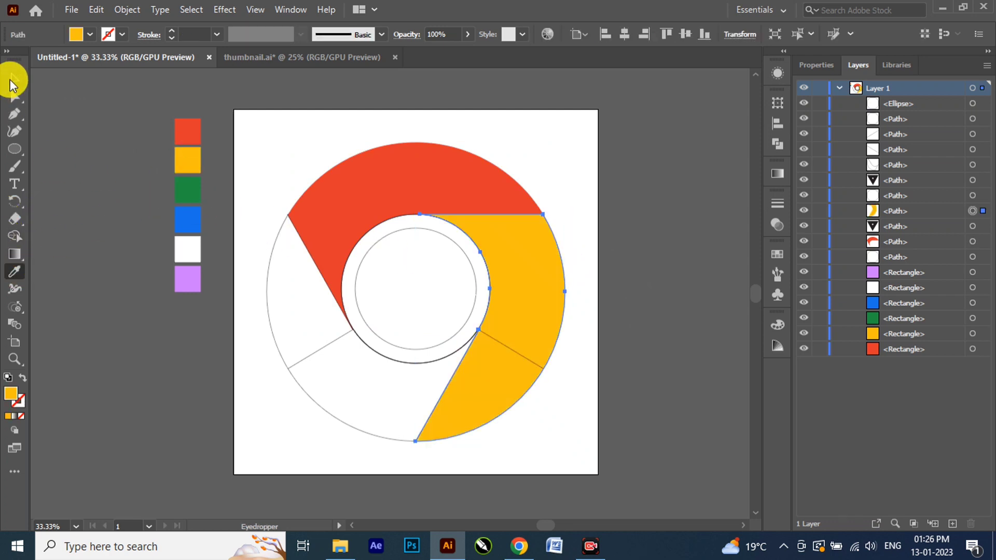
# Step: Delete the two leftover short diagonal lines crossing the lower-left and lower-right parts of the ring
pyautogui.click(13, 80)
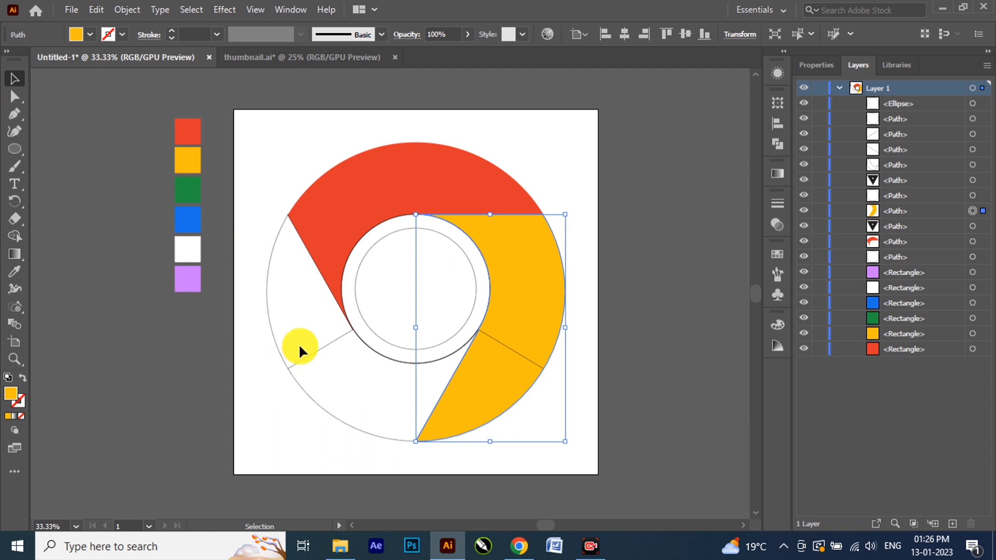
pyautogui.click(322, 346)
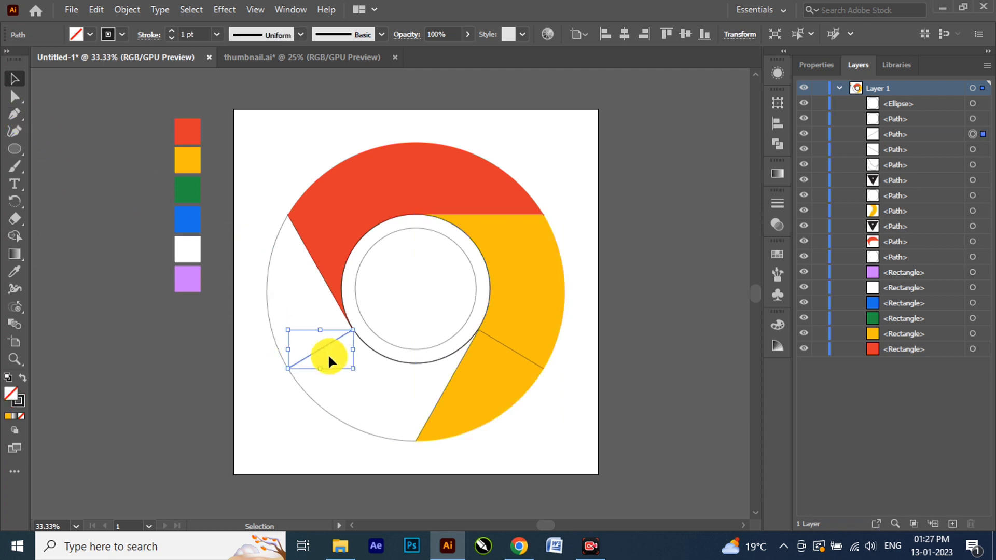
pyautogui.press('Delete')
pyautogui.click(521, 356)
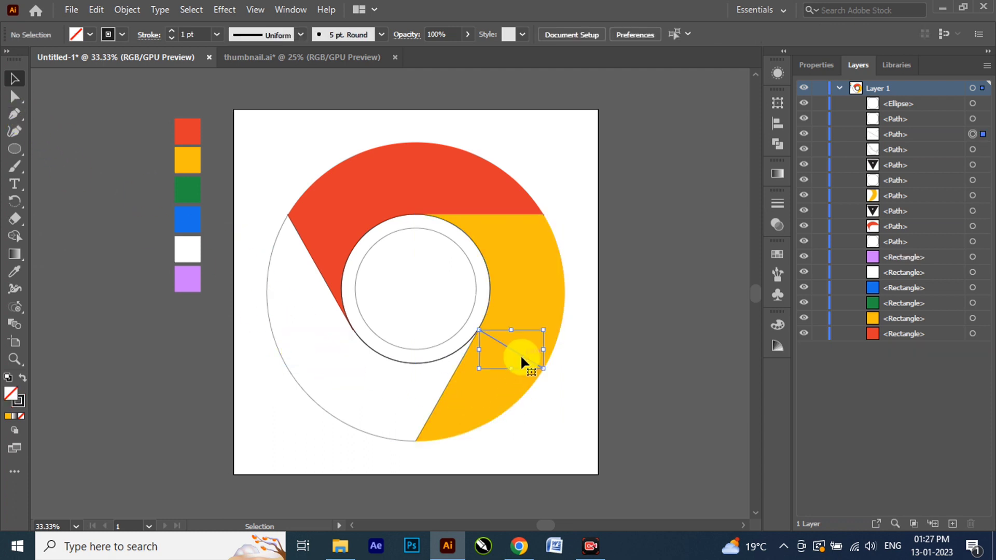
pyautogui.press('Delete')
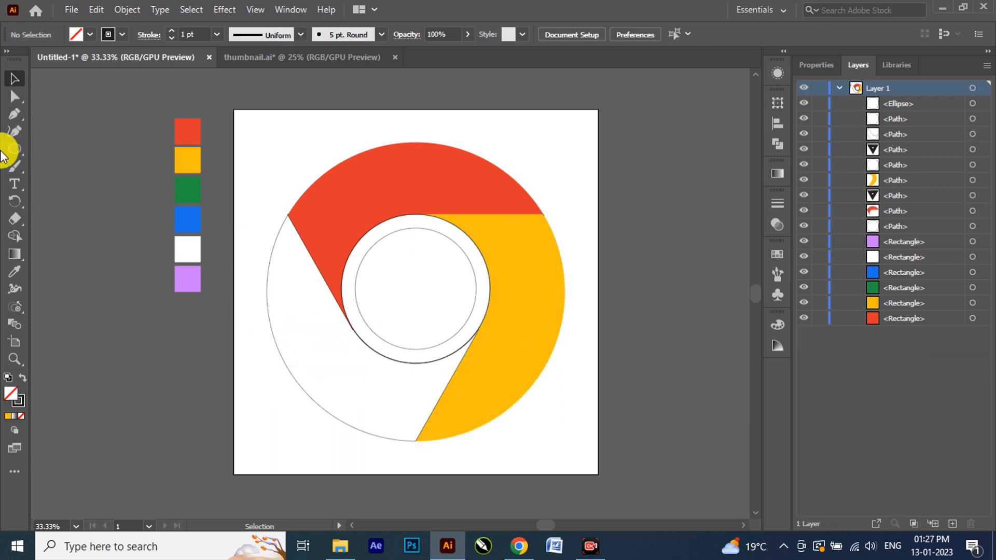
# Step: Fill the lower-left swirling segment with the green swatch's colour using the Eyedropper tool
pyautogui.click(311, 393)
pyautogui.click(16, 270)
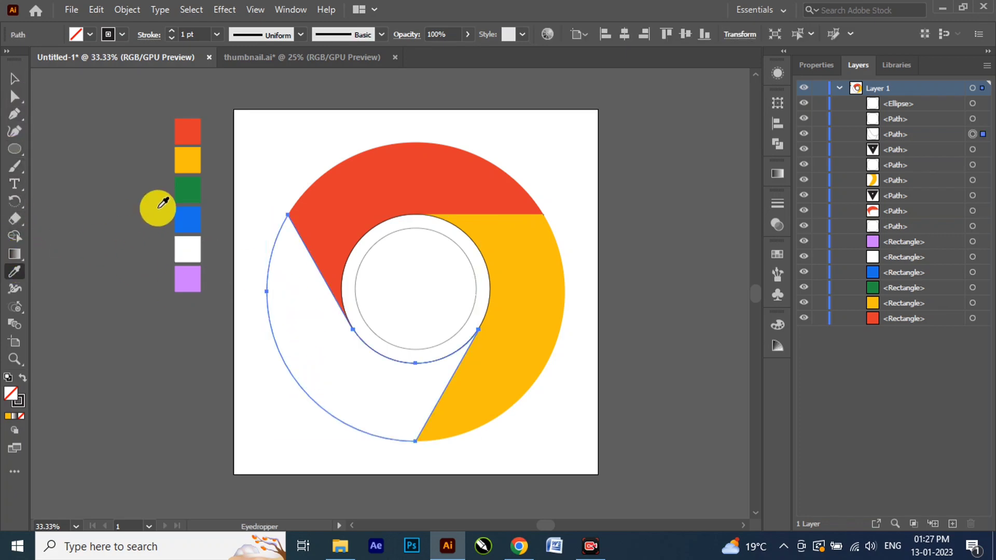
pyautogui.click(194, 193)
pyautogui.click(12, 80)
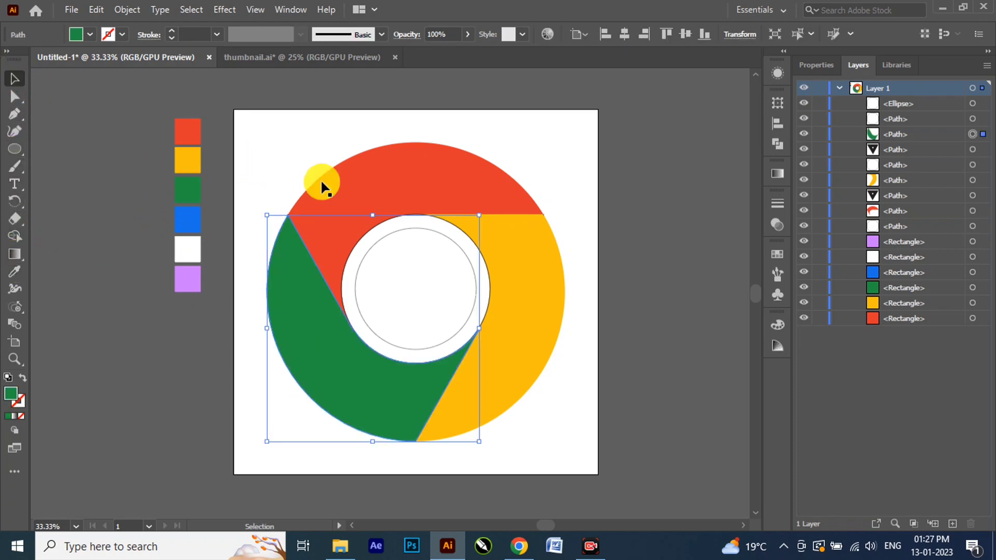
# Step: Apply the blue swatch's colour to the smaller central circle using the Eyedropper tool
pyautogui.click(391, 232)
pyautogui.click(7, 273)
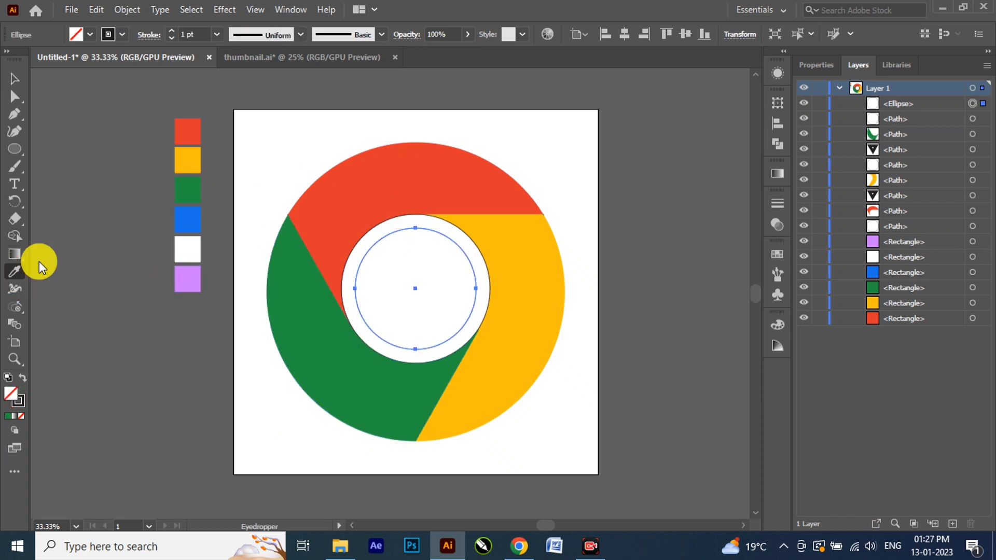
pyautogui.click(179, 222)
pyautogui.click(15, 82)
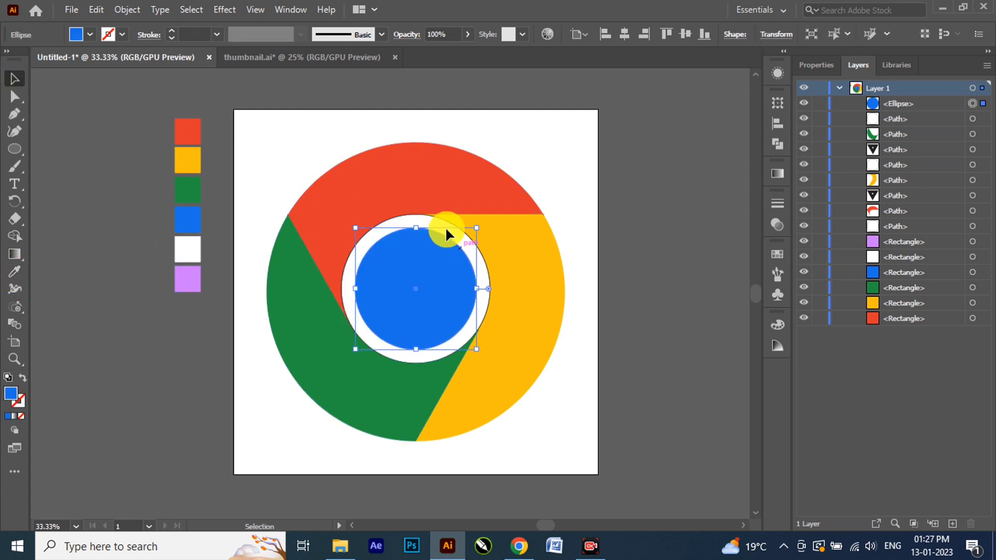
# Step: Apply the white swatch's colour to the larger circle surrounding the blue centre using the Eyedropper tool
pyautogui.click(440, 224)
pyautogui.click(15, 271)
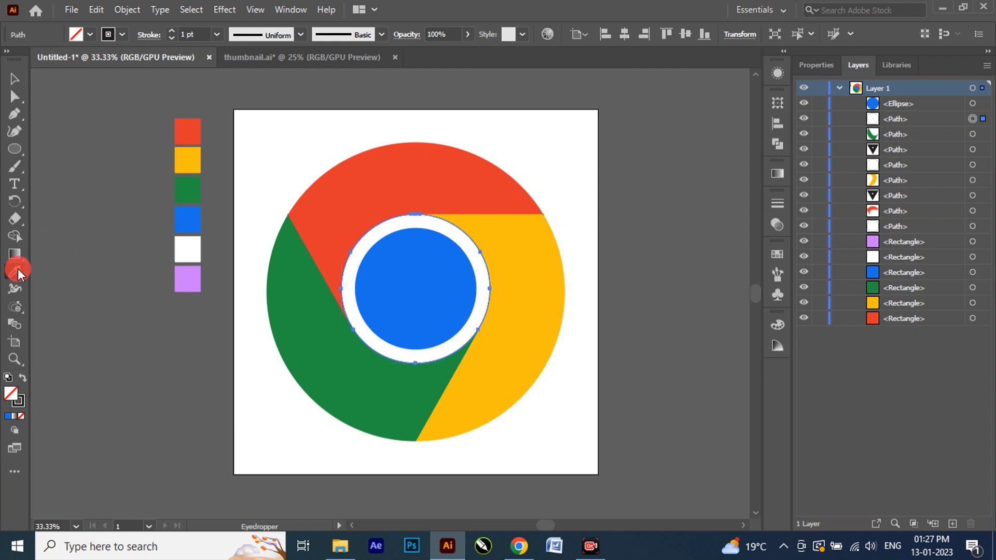
pyautogui.click(199, 249)
pyautogui.click(15, 79)
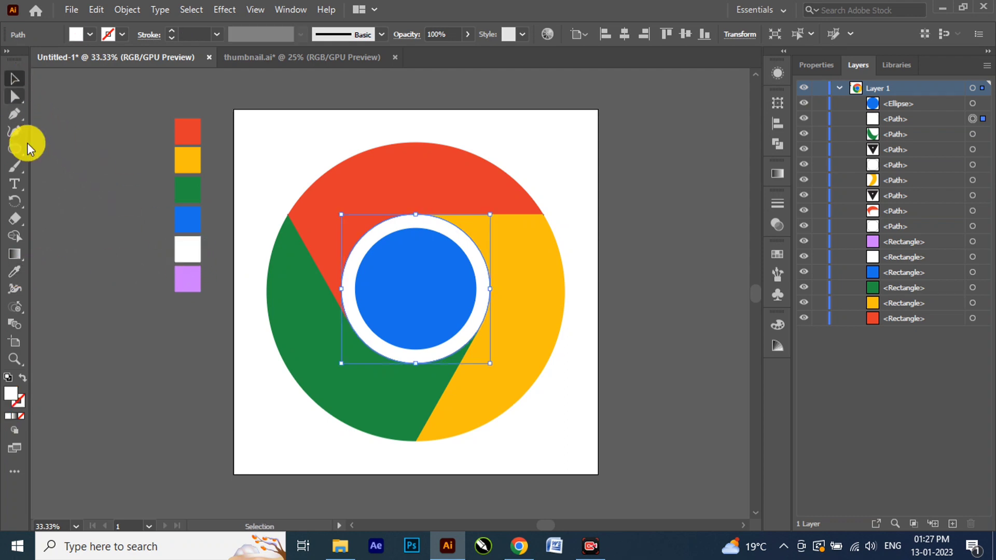
# Step: Add a background rectangle covering the whole artboard, coloured from the purple swatch and placed beneath all other objects in the layer
pyautogui.moveTo(14, 154); pyautogui.dragTo(46, 145)
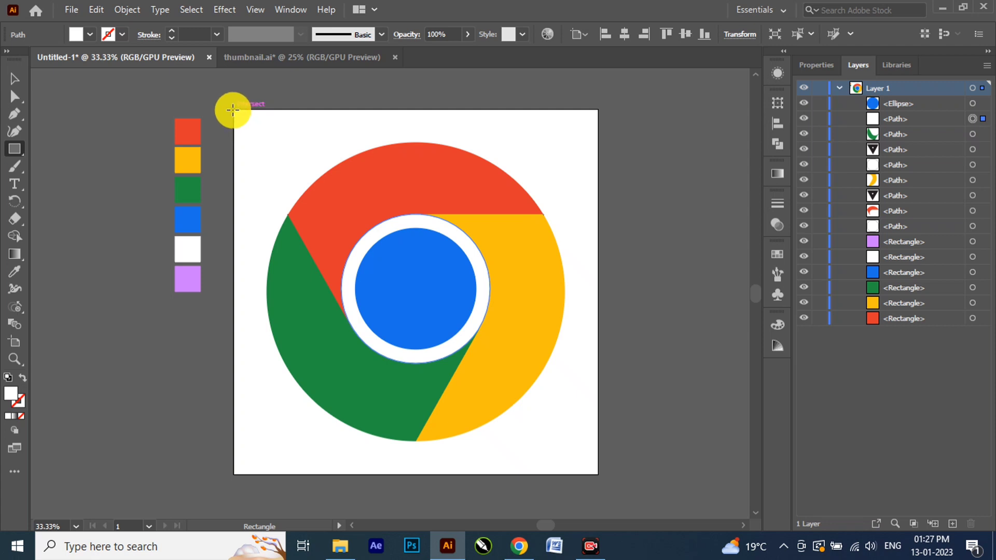
pyautogui.moveTo(232, 109); pyautogui.dragTo(598, 474)
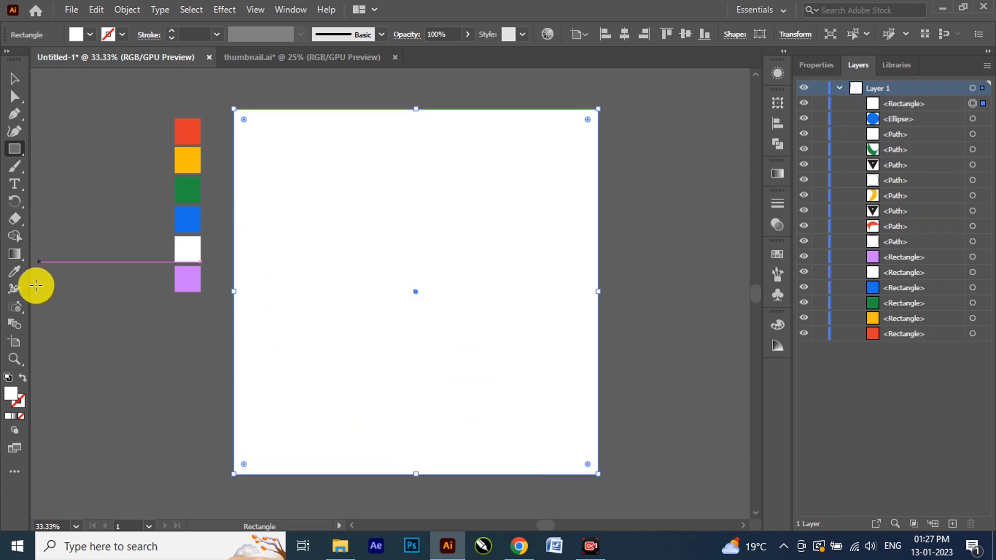
pyautogui.click(14, 271)
pyautogui.click(185, 277)
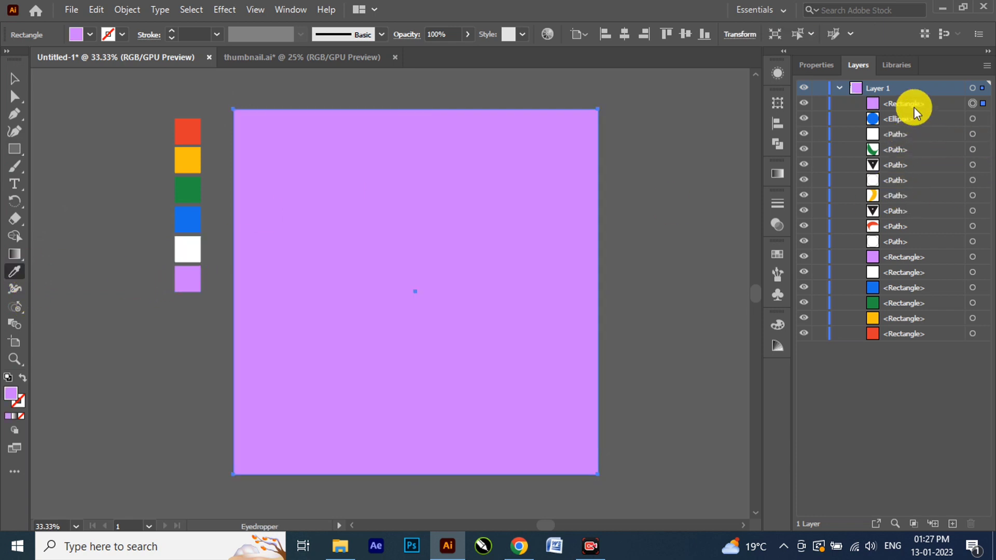
pyautogui.moveTo(914, 103); pyautogui.dragTo(933, 336)
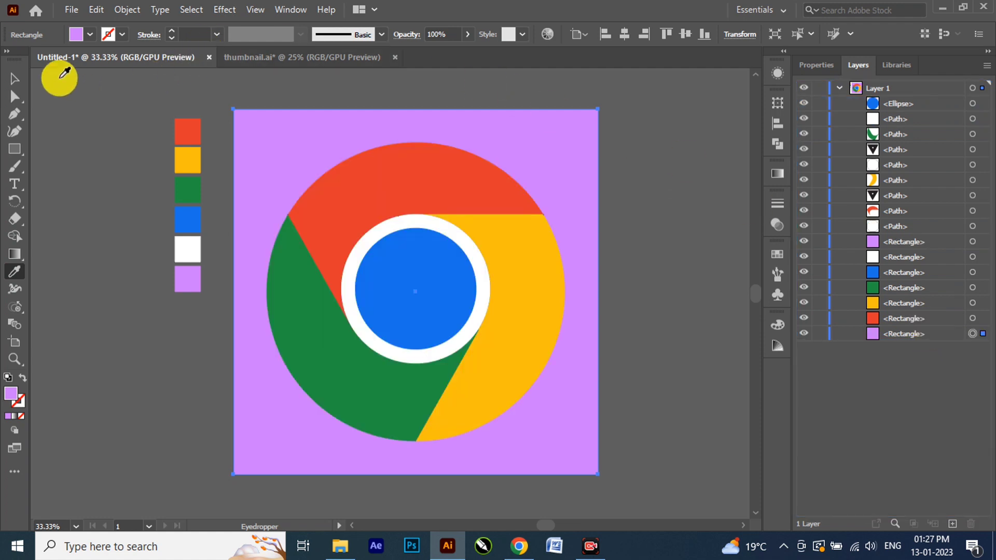
# Step: Select the six colour swatch squares beside the artboard and delete them
pyautogui.click(12, 87)
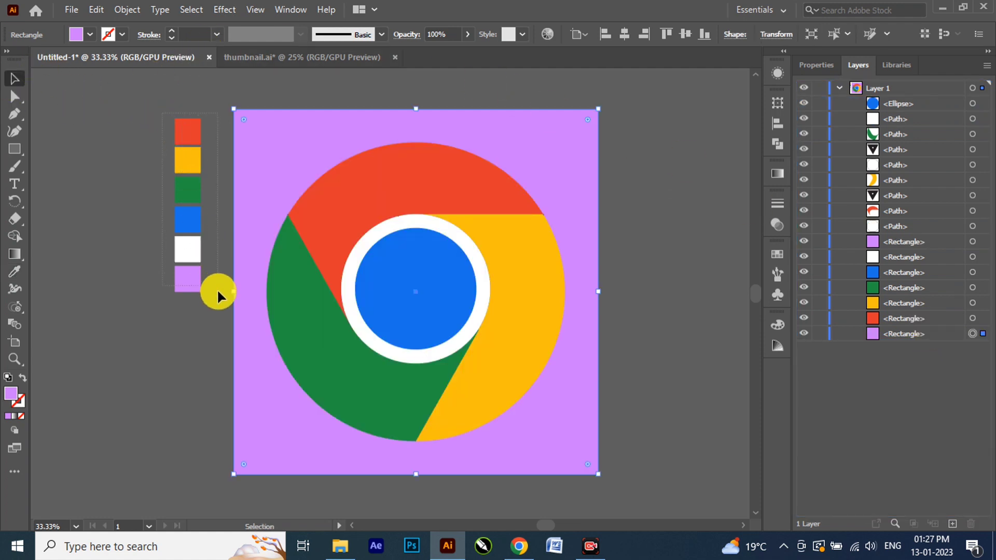
pyautogui.moveTo(218, 293); pyautogui.dragTo(222, 289)
pyautogui.press('Delete')
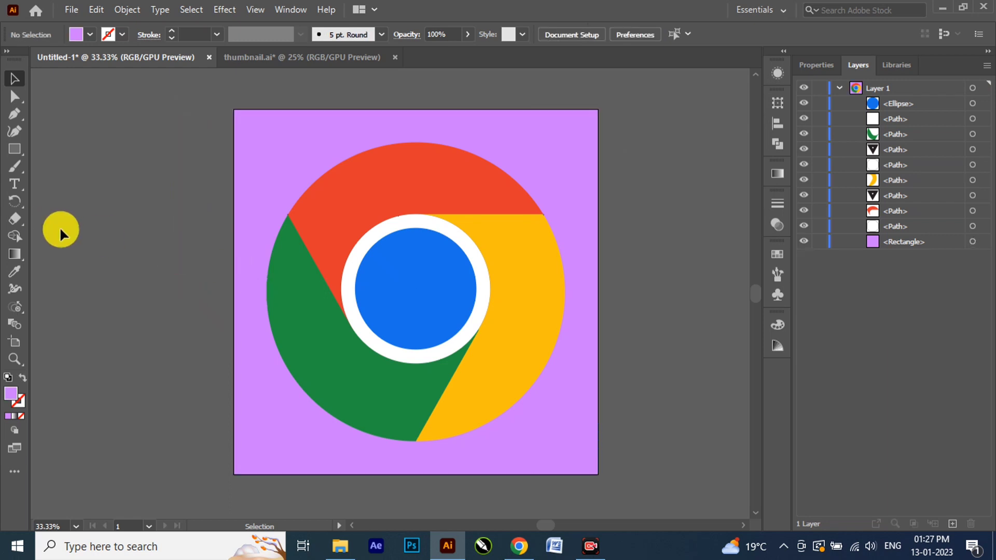